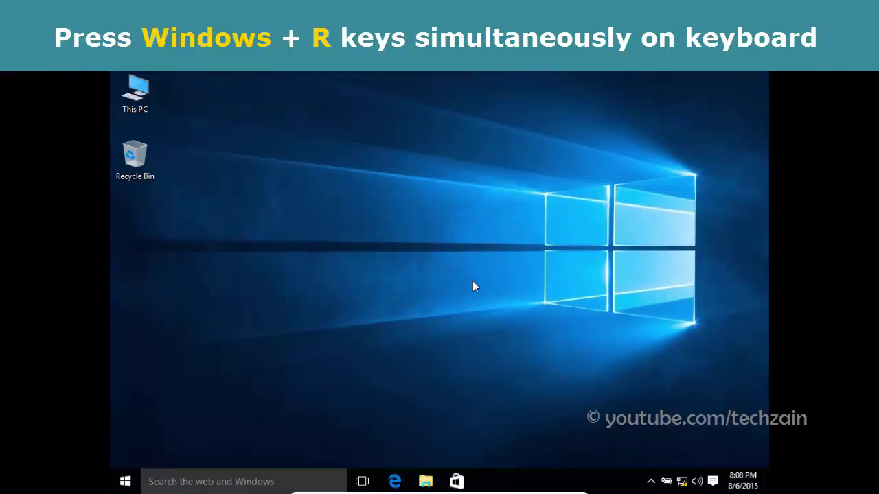
Step: Enter msconfig in the Run box
key("super+r")
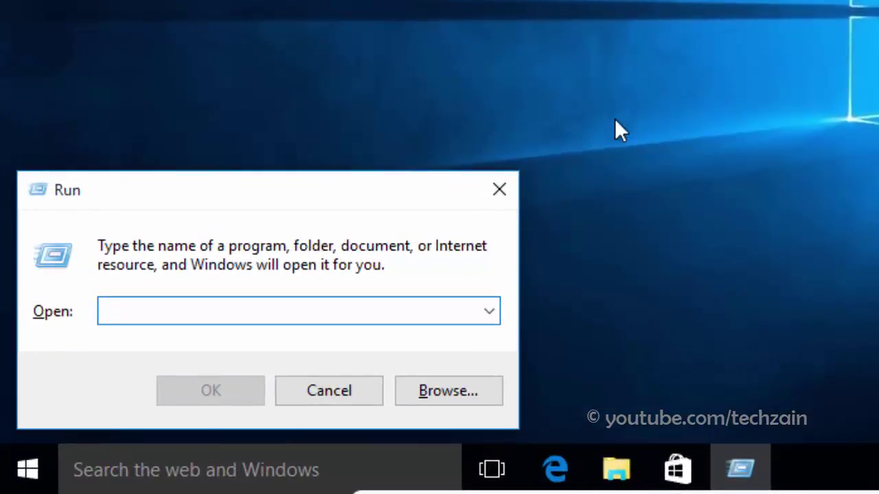
left_click(270, 343)
type("msco")
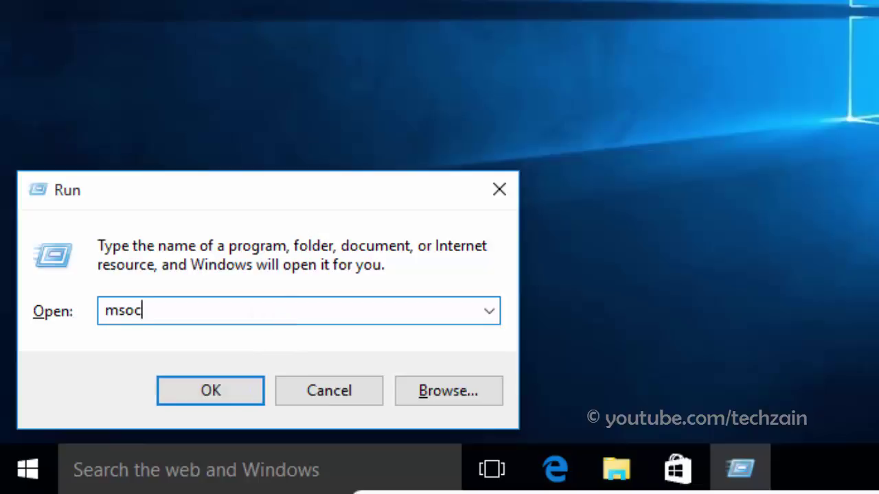
type("nfig")
Step: Launch msconfig and enable Safe boot (Minimal) on the Boot tab, applying the change
left_click(198, 391)
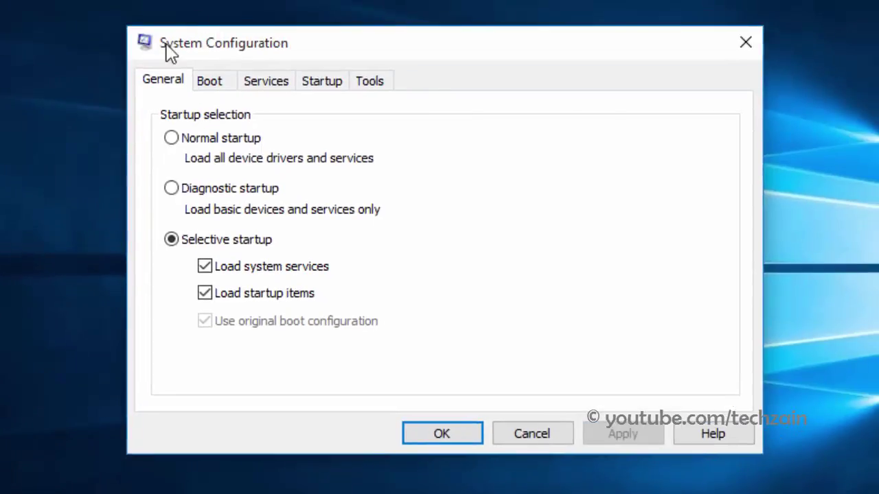
left_click(211, 81)
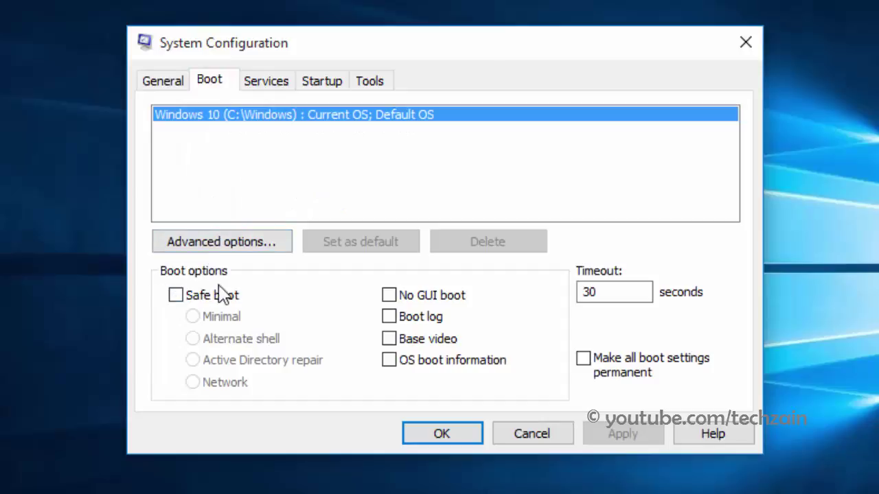
left_click(177, 296)
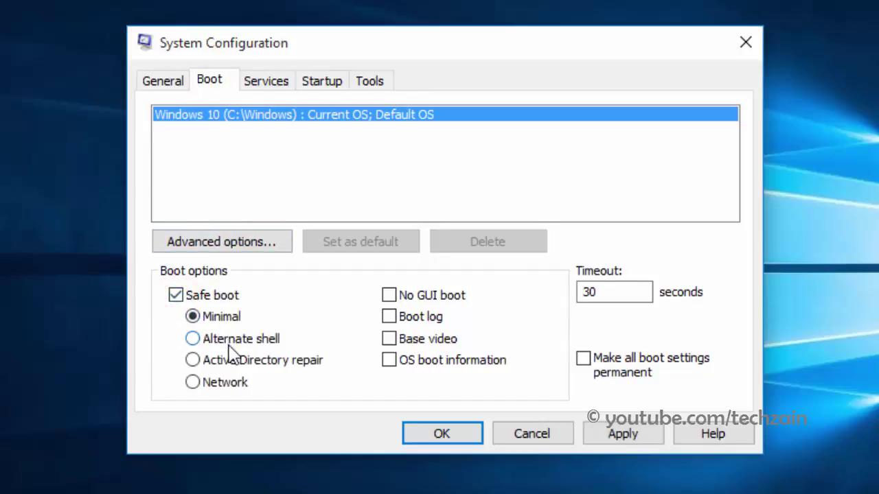
left_click(604, 442)
left_click(465, 434)
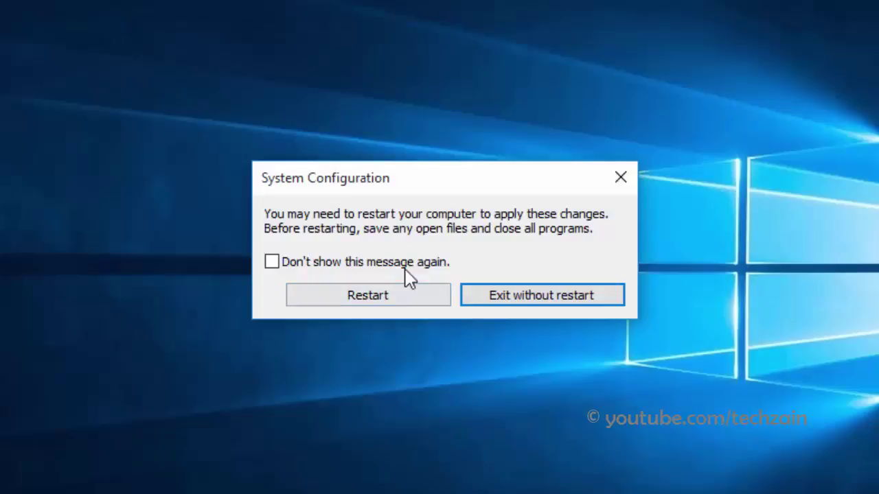
Step: Suppress the restart reminder, restart the PC, and sign back in to the desktop
left_click(407, 262)
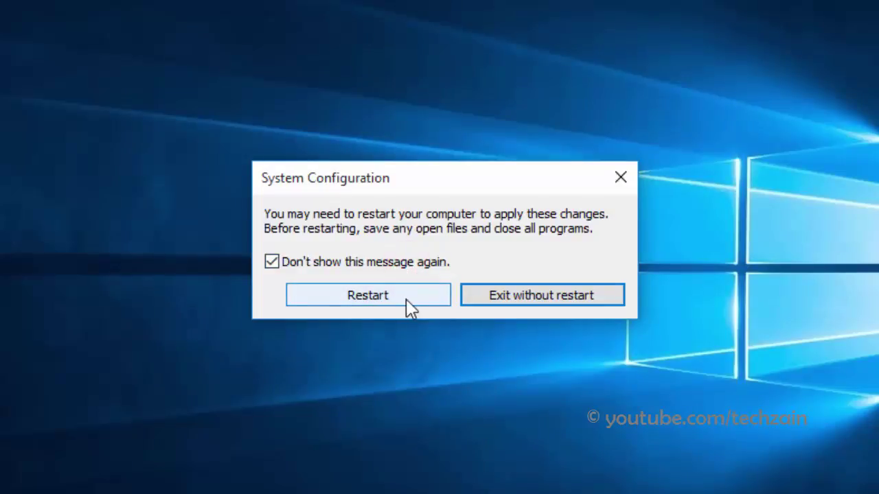
left_click(383, 302)
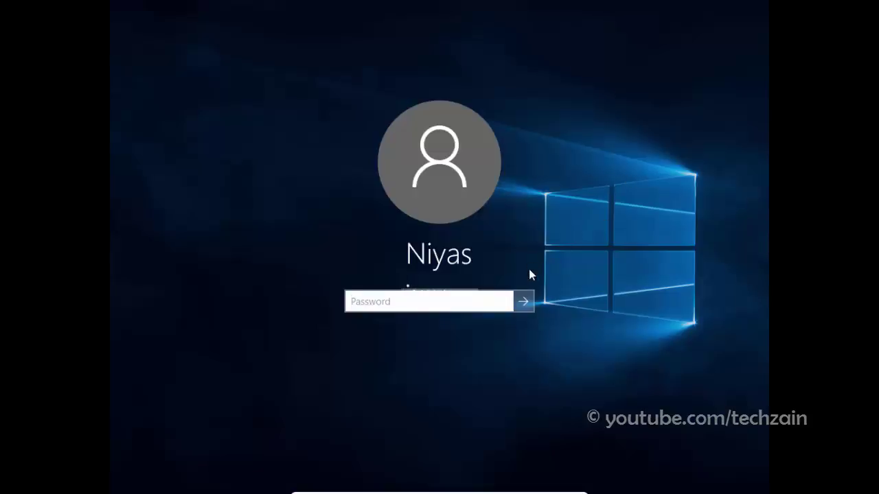
left_click(524, 300)
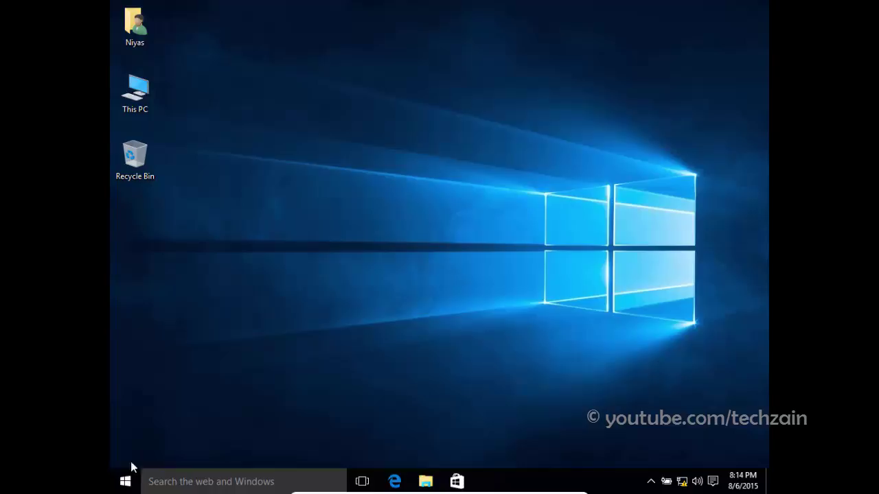
Step: Shift+Restart from the Start menu's Power options to reach the recovery environment
left_click(124, 482)
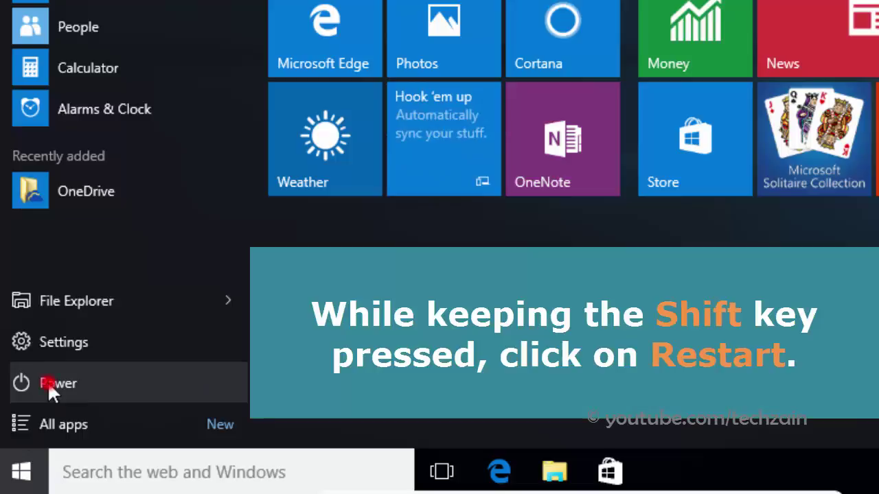
left_click(48, 383)
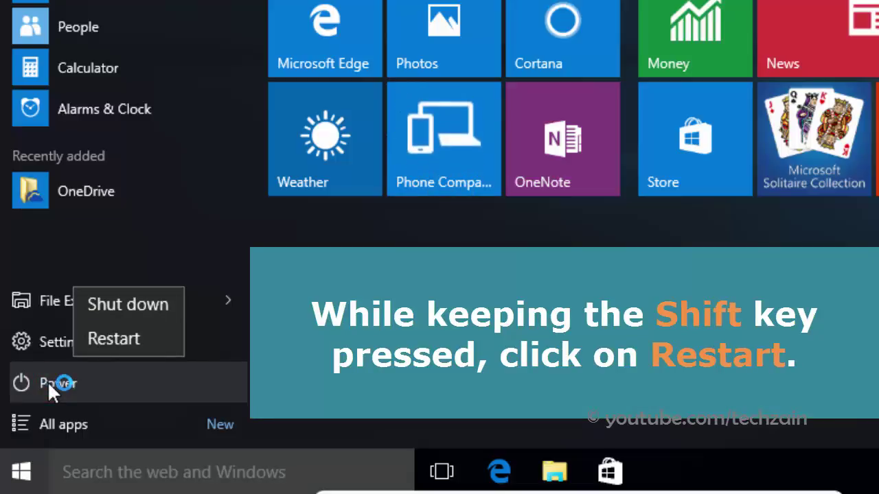
left_click(133, 338, "shift")
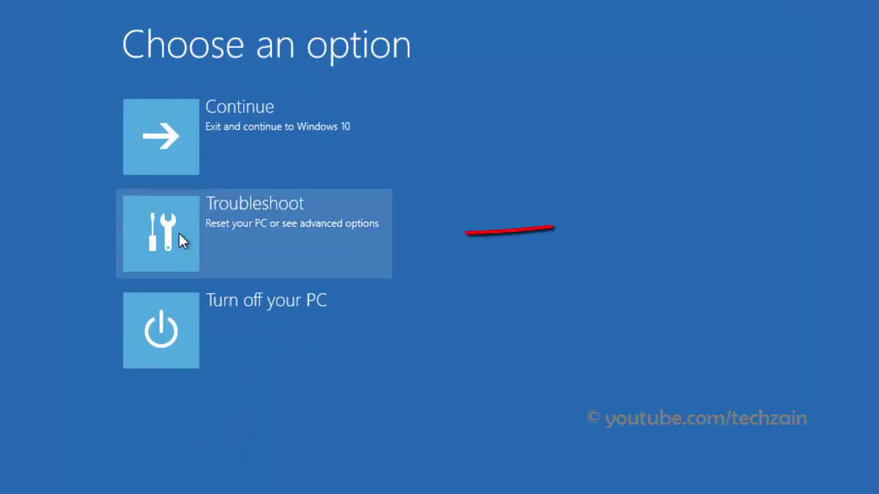
Step: Go to Troubleshoot, then Advanced options in the recovery environment
left_click(254, 226)
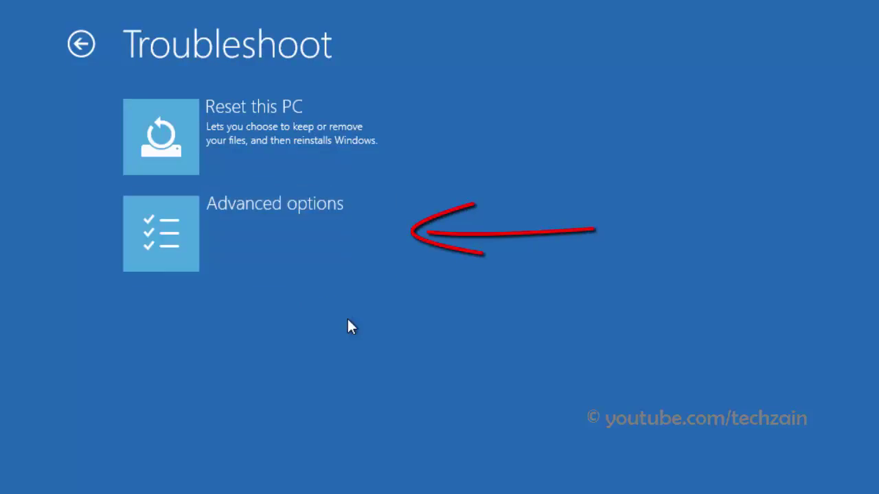
left_click(283, 240)
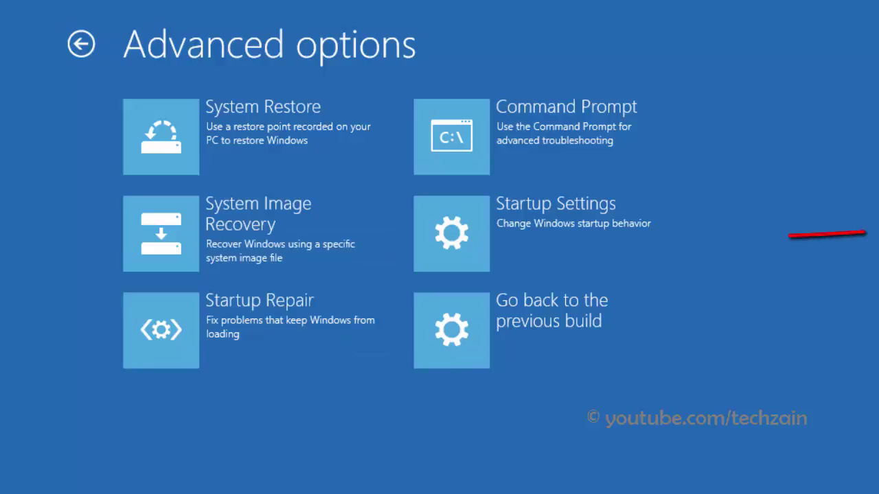
Step: Open the Startup Settings page from Advanced options
left_click(563, 223)
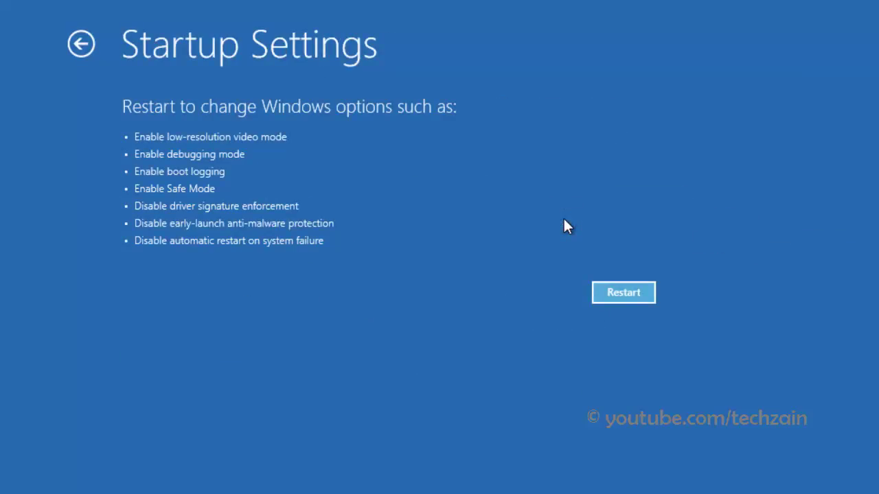